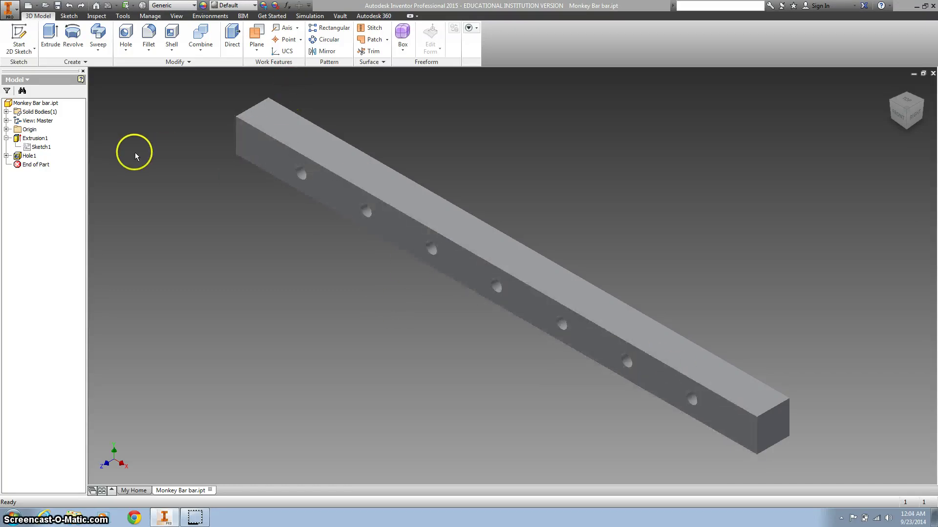
- Start a new file and choose the Standard (in).ipt part template
left_click(27, 6)
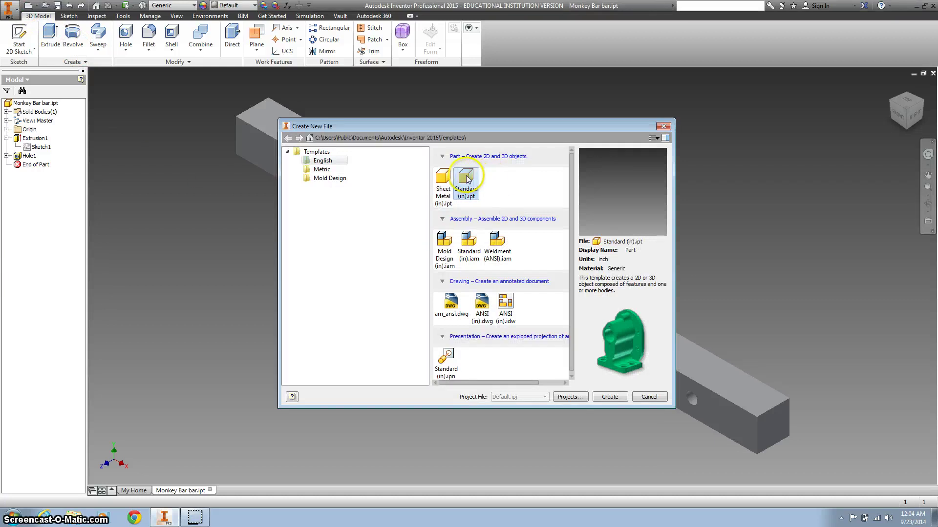
- Create the inch part and start a 2D sketch on the XY origin plane
left_click(609, 396)
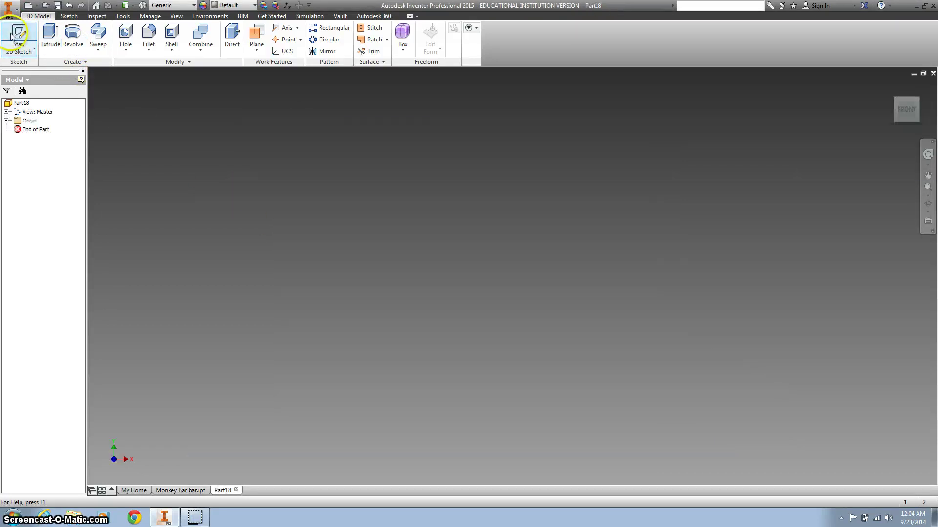
left_click(18, 33)
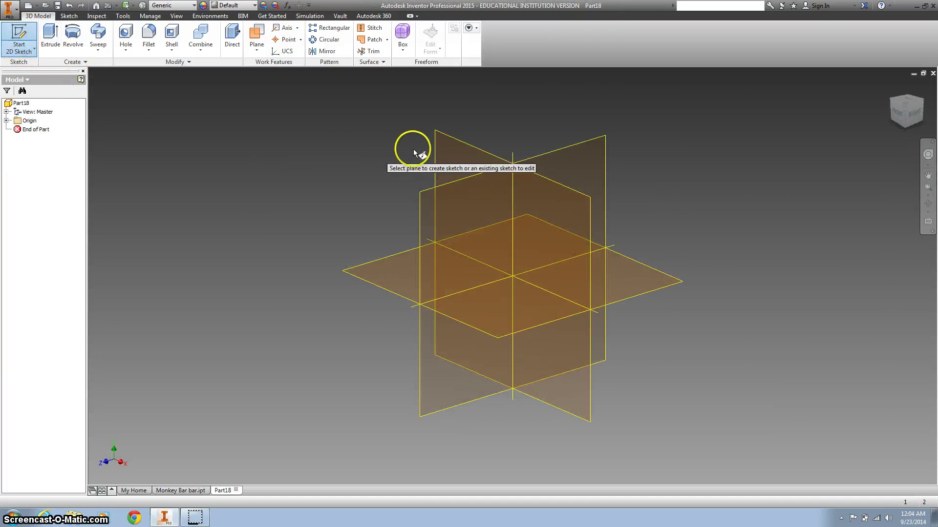
left_click(454, 157)
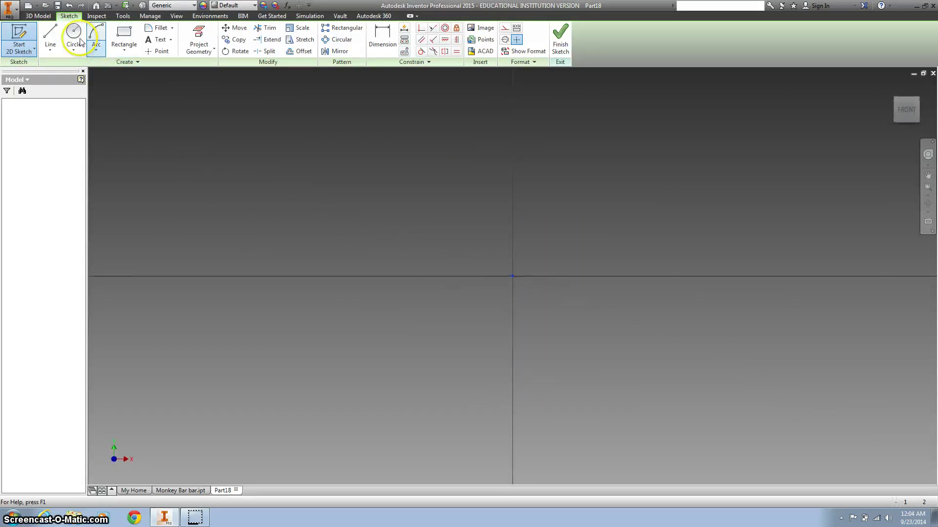
- Draw a 96 by 6 inch rectangle with its corner at the origin
left_click(124, 32)
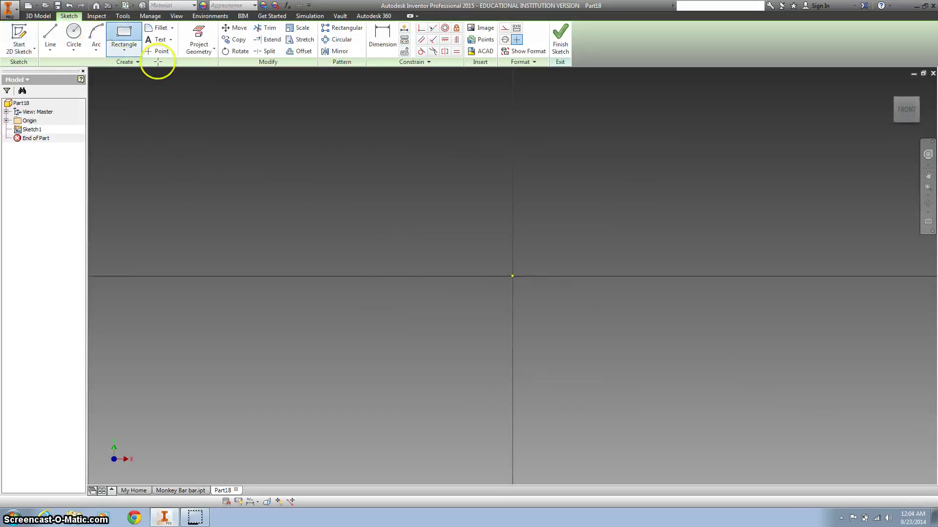
left_click(512, 276)
type("96")
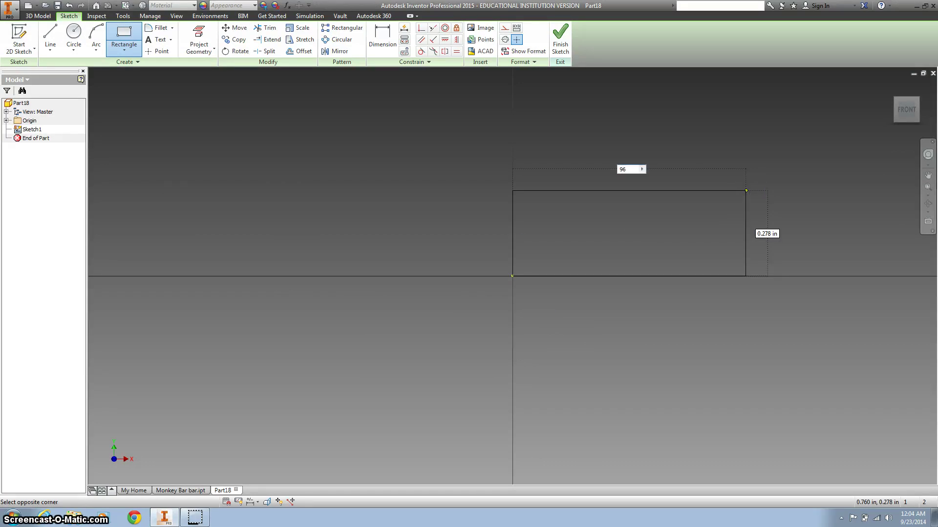
key("Tab")
type("6")
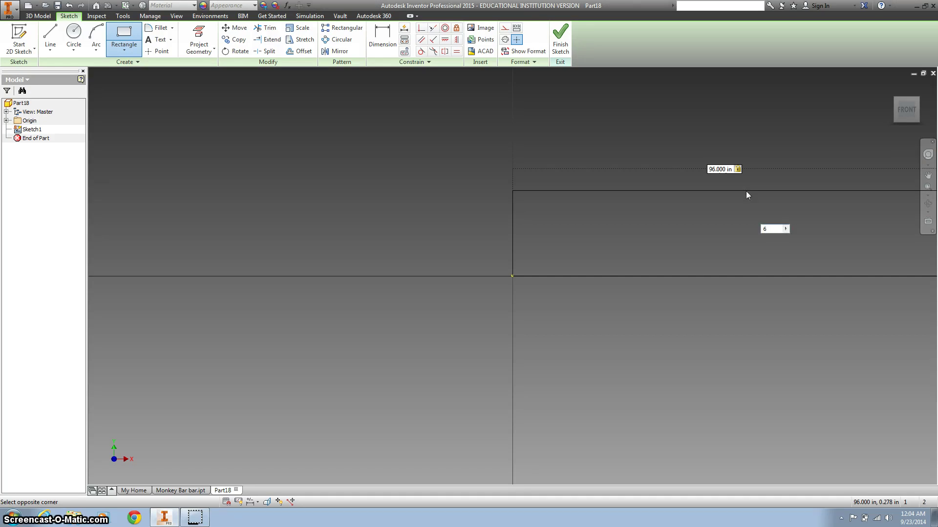
key("Return")
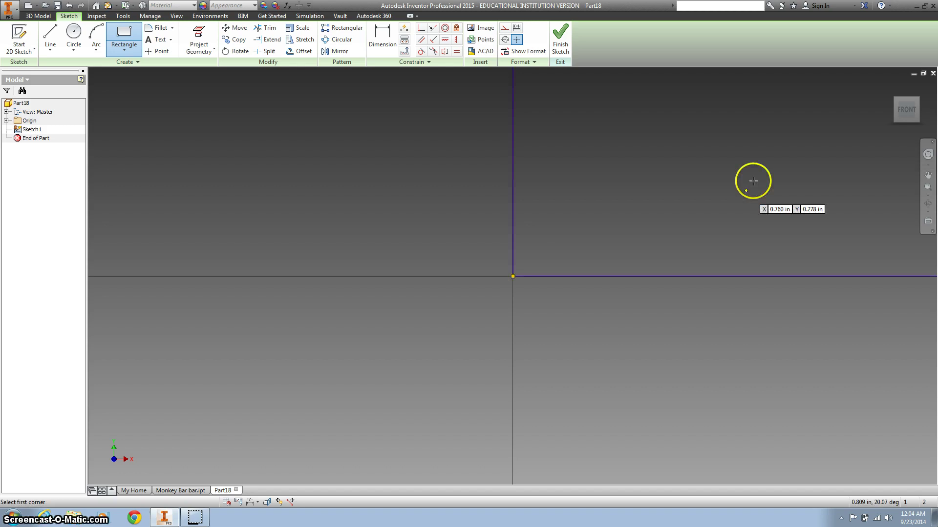
left_click(906, 110)
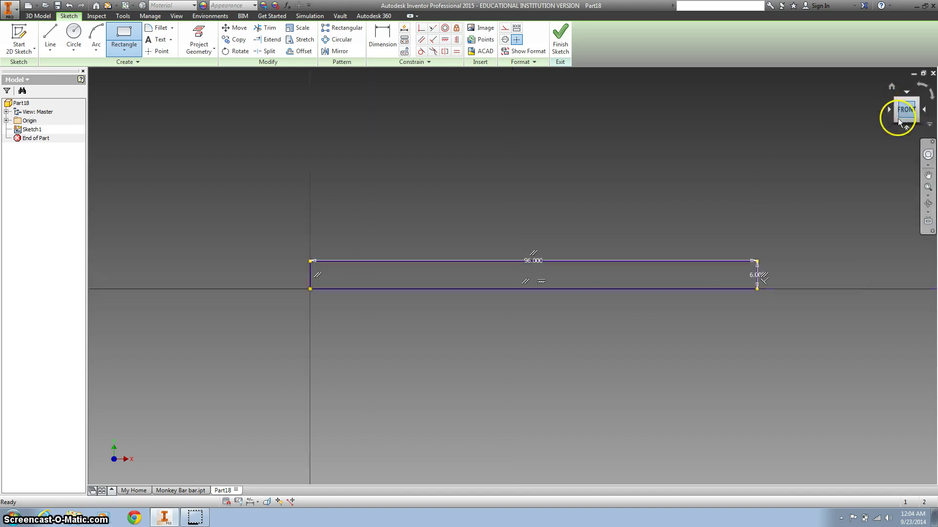
- Finish the sketch and extrude the rectangle 6 inches into a solid bar
left_click(566, 38)
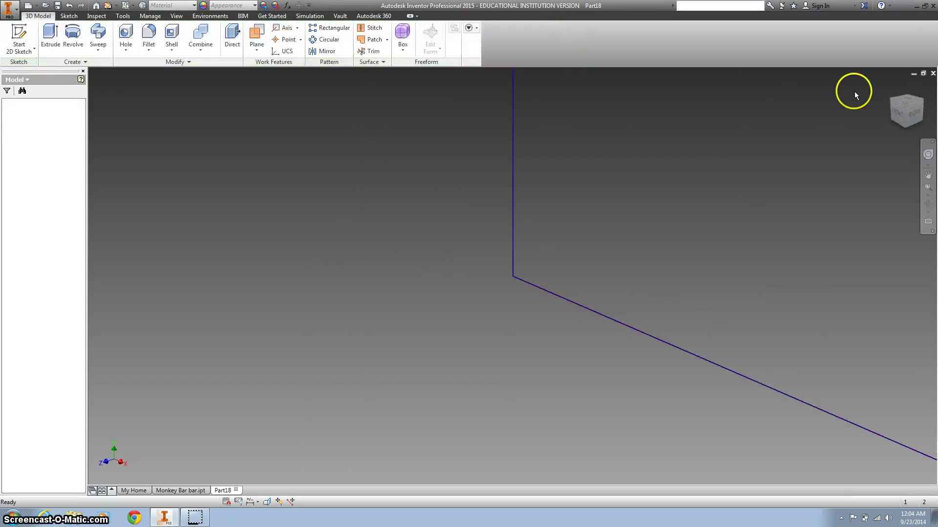
left_click(890, 85)
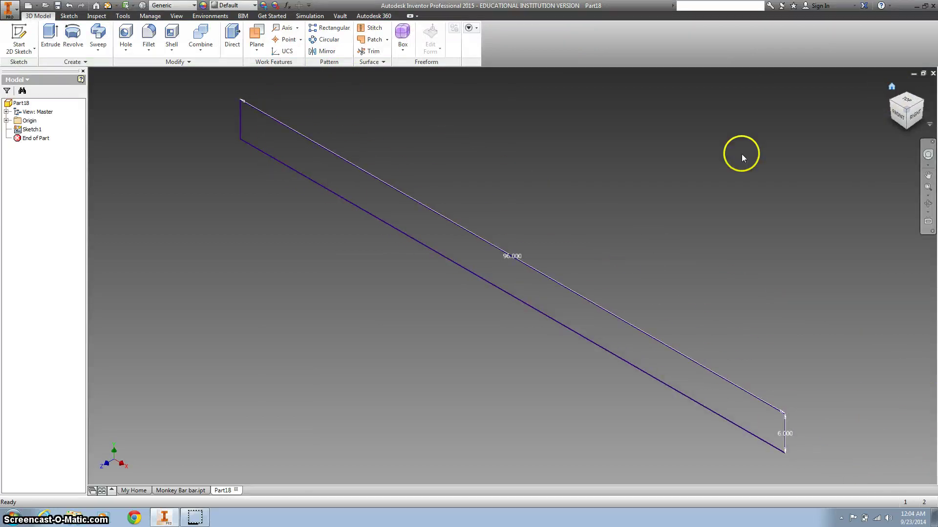
left_click(59, 39)
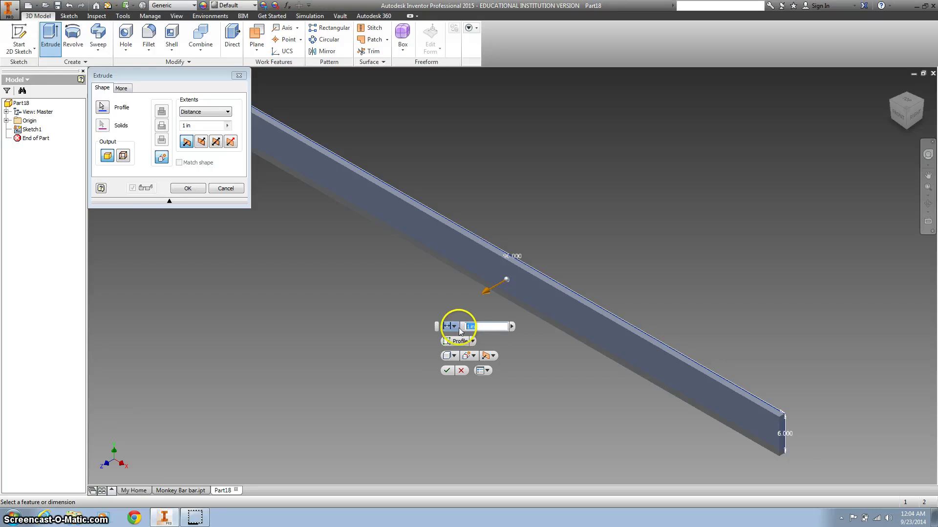
type("6")
left_click(446, 371)
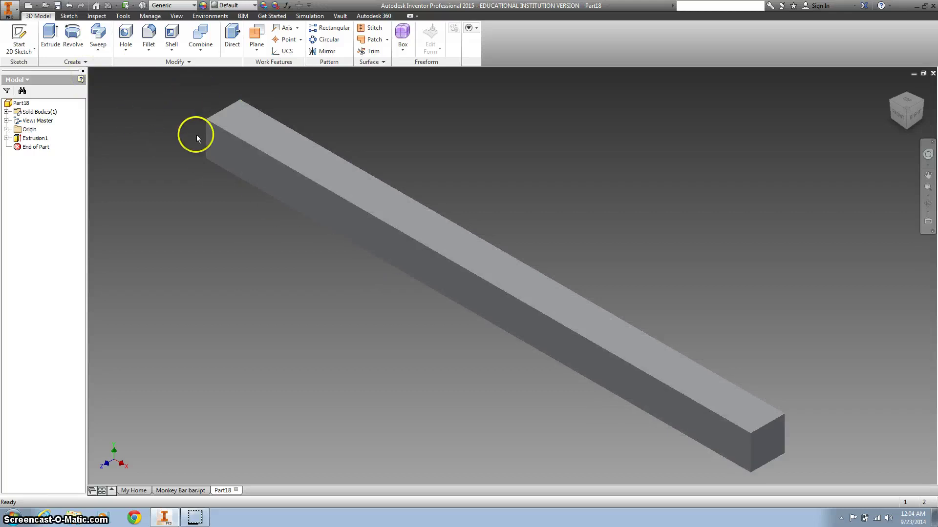
- Open a new sketch on the extruded bar's long side face
left_click(247, 167)
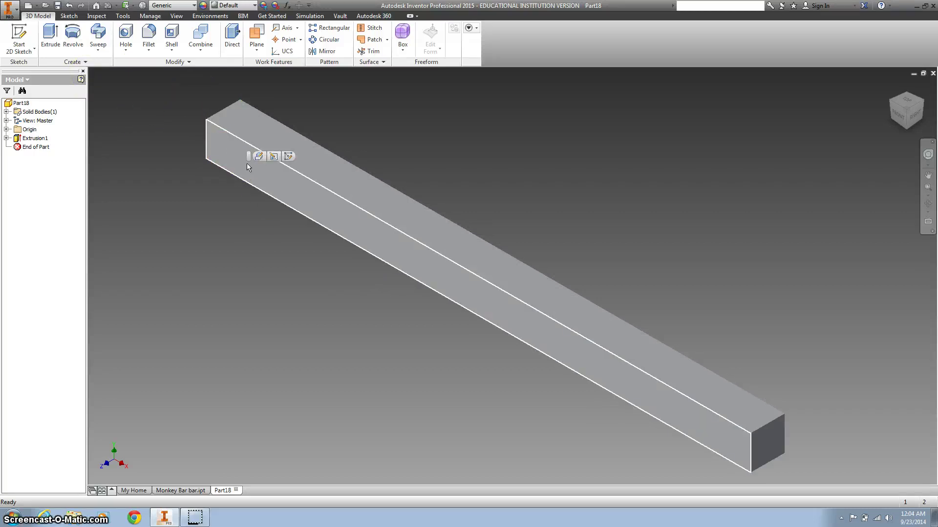
left_click(288, 156)
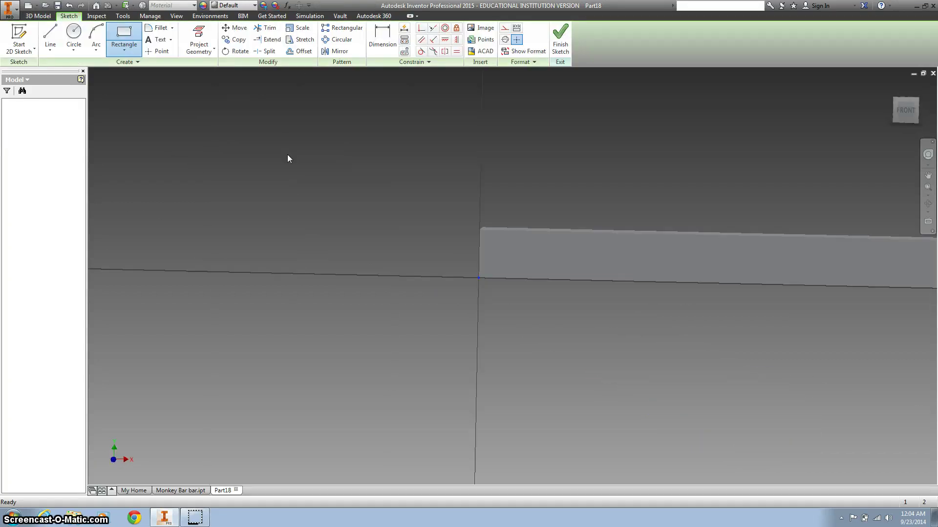
left_click(906, 108)
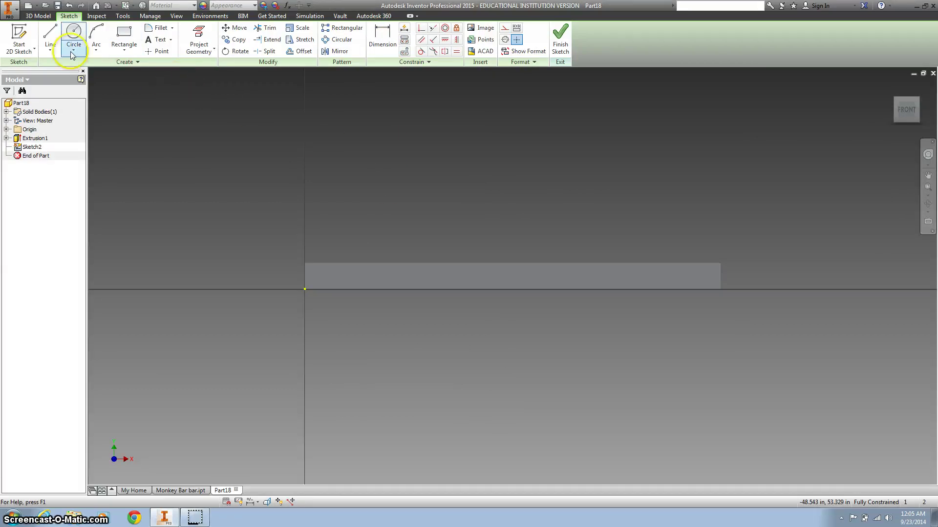
- Draw a 12-inch construction line from the bar's left edge and select it
left_click(49, 35)
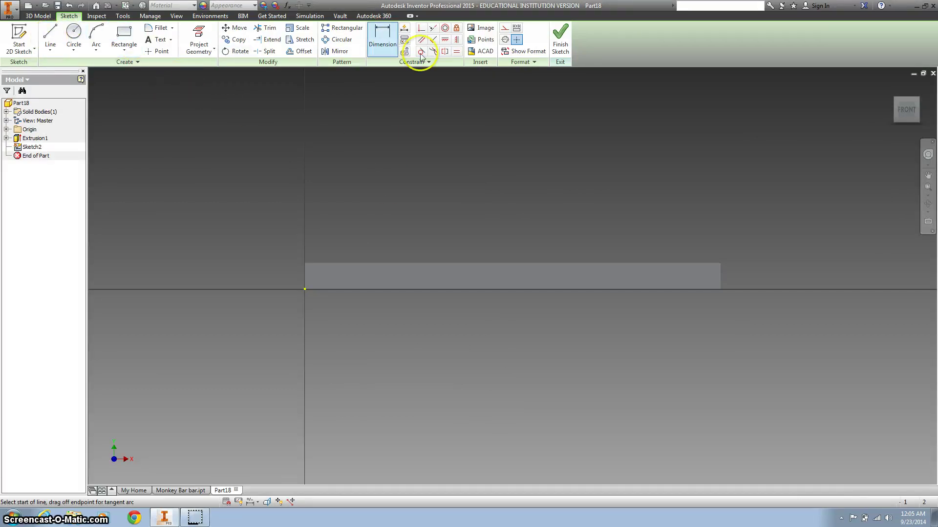
left_click(505, 29)
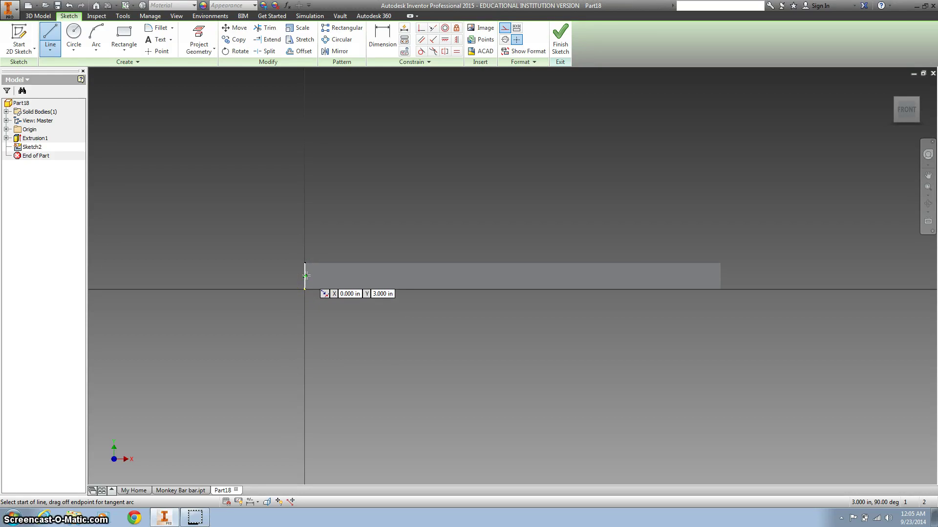
left_click_drag(305, 276, 336, 277)
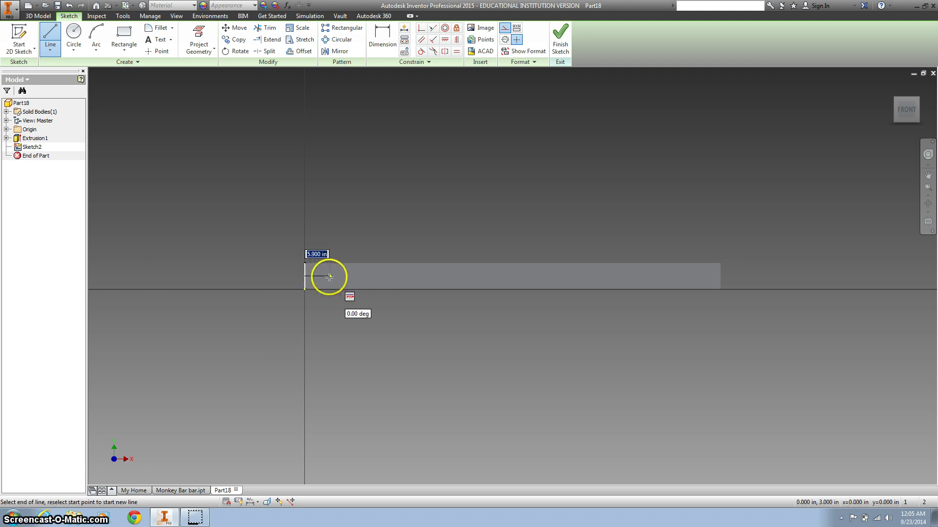
type("12")
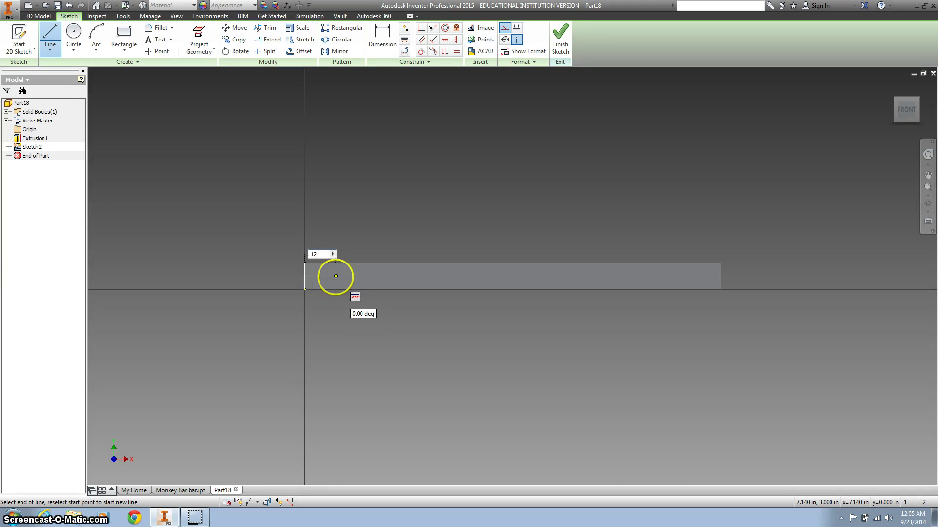
key("Return")
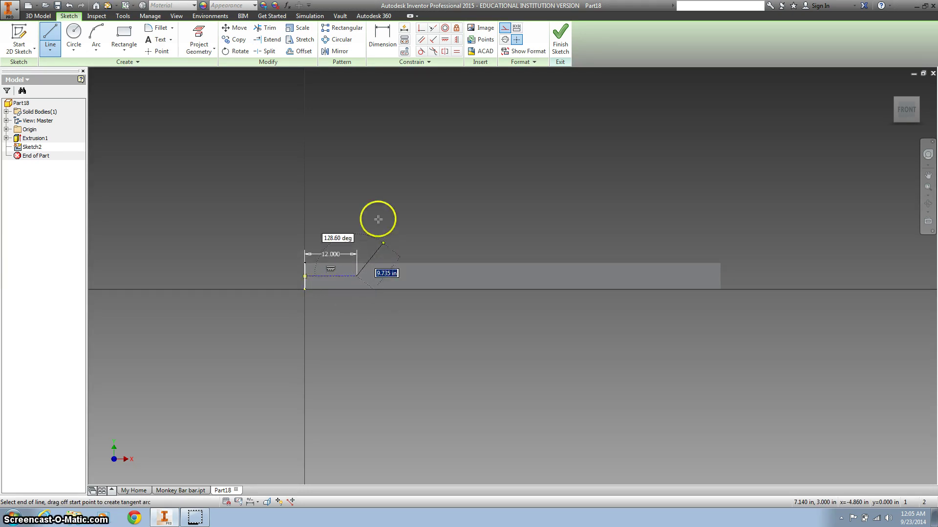
key("Escape")
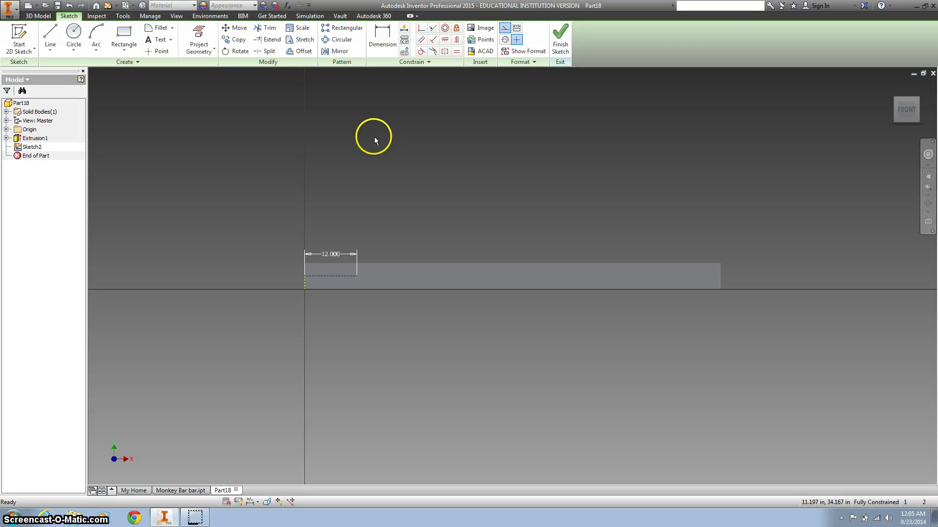
left_click(517, 43)
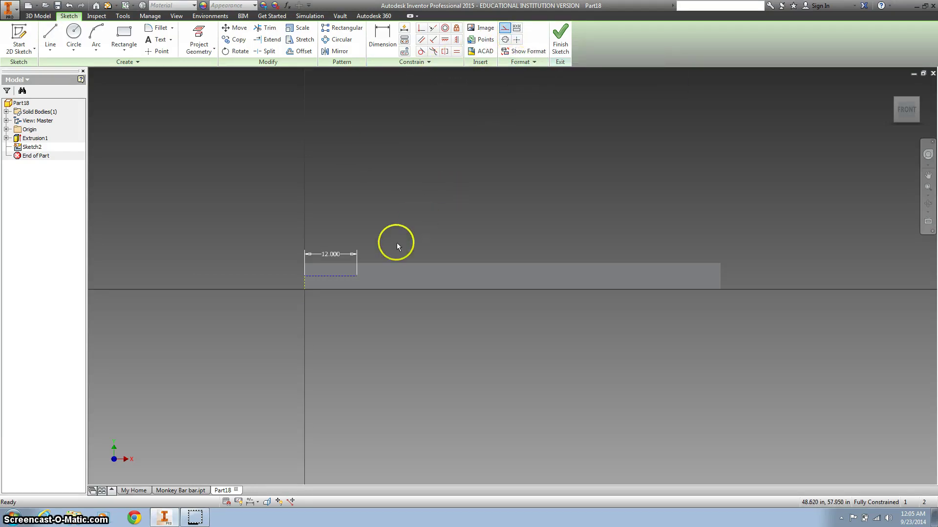
left_click(357, 276)
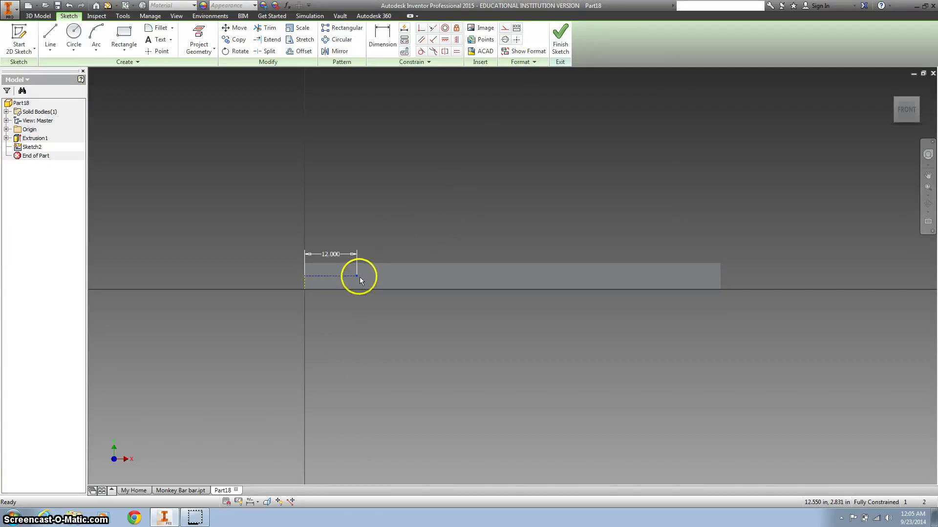
- Pattern the 12-inch line 7 times at 12-inch spacing along the bar, then finish the sketch
left_click(342, 31)
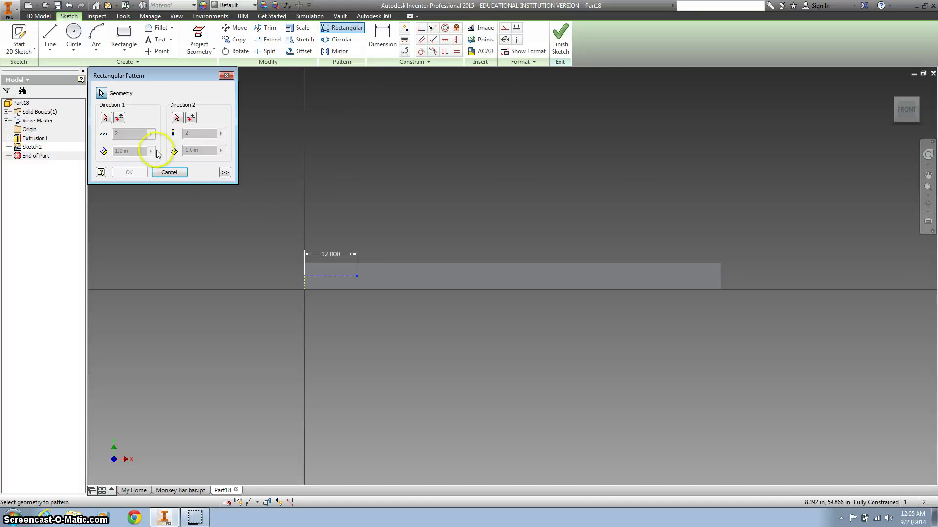
left_click(338, 276)
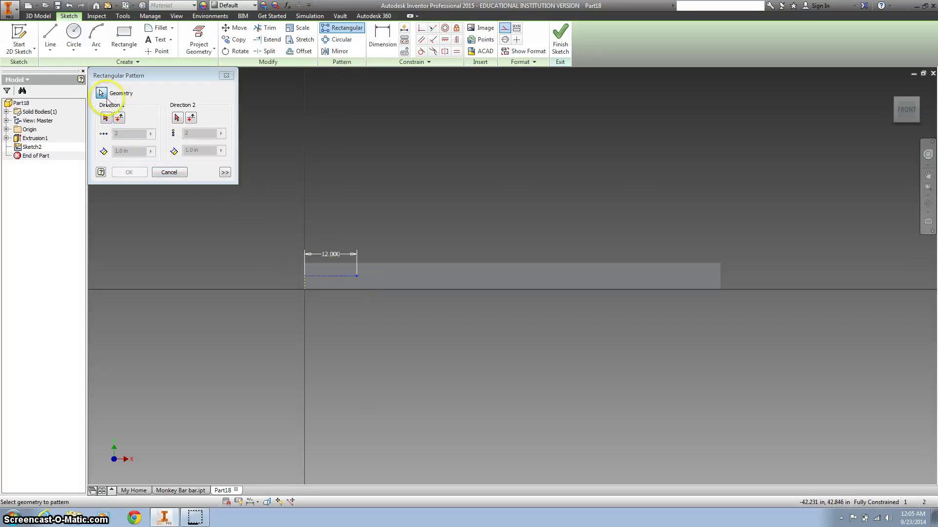
left_click(105, 117)
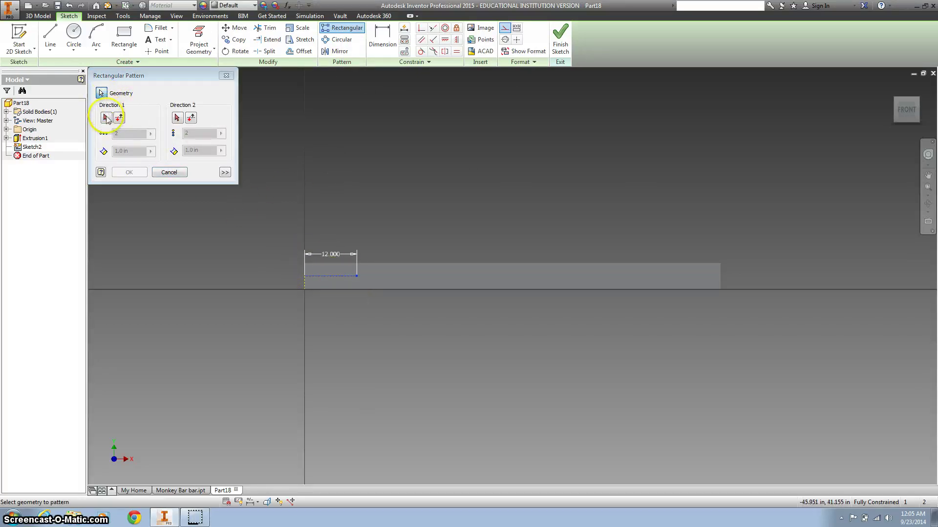
left_click(355, 277)
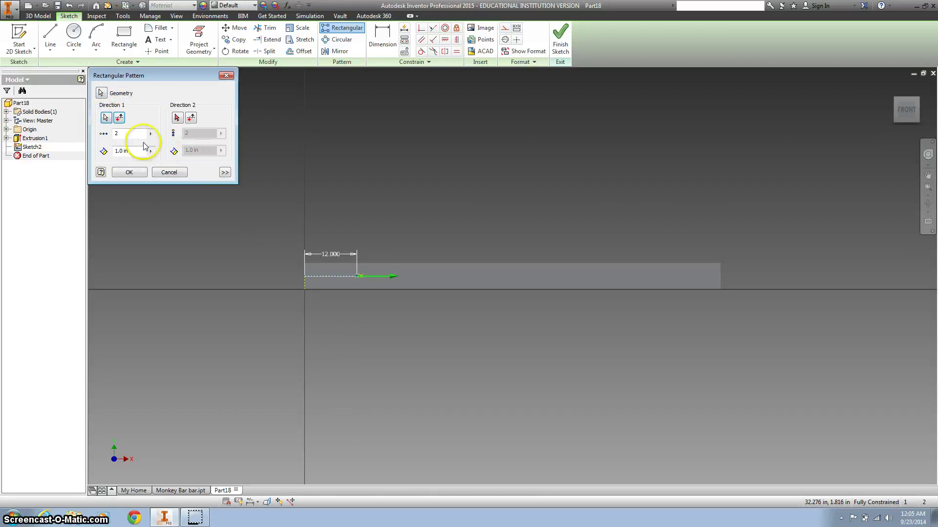
left_click(128, 134)
type("7")
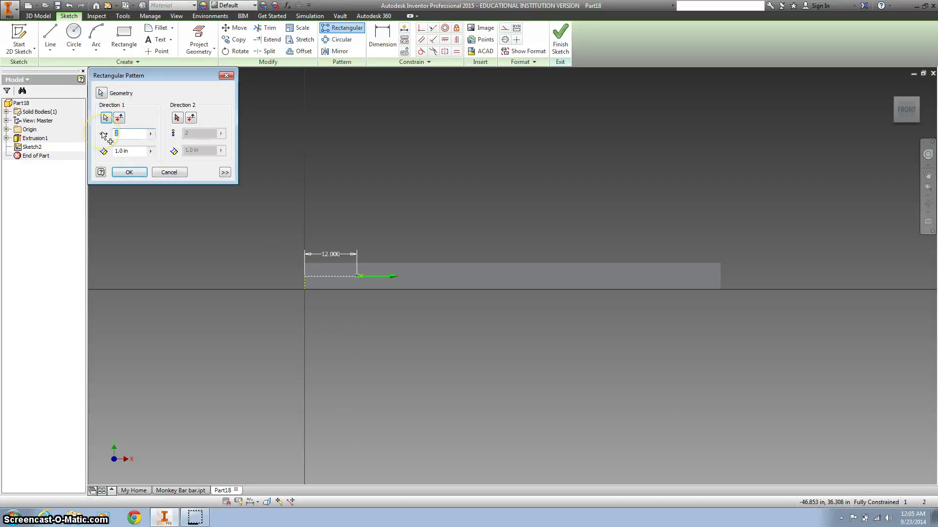
left_click(128, 151)
type("2")
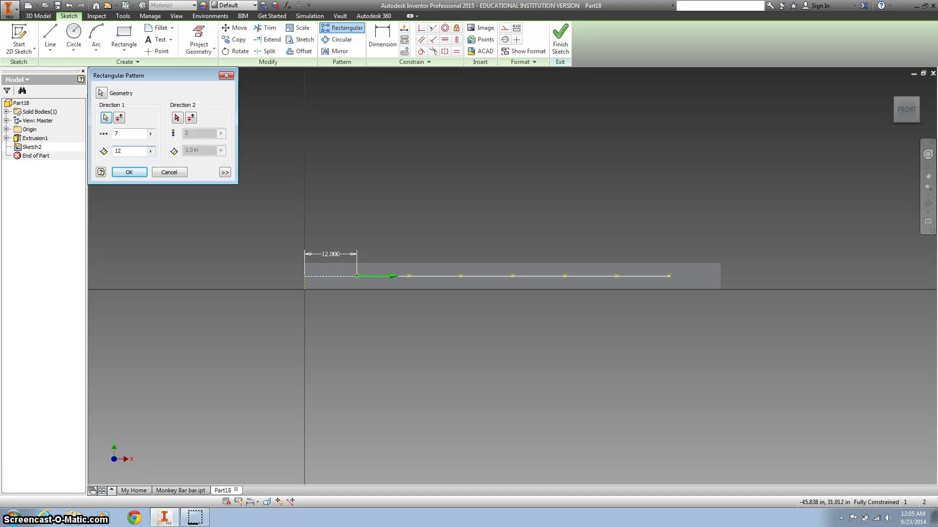
left_click(130, 173)
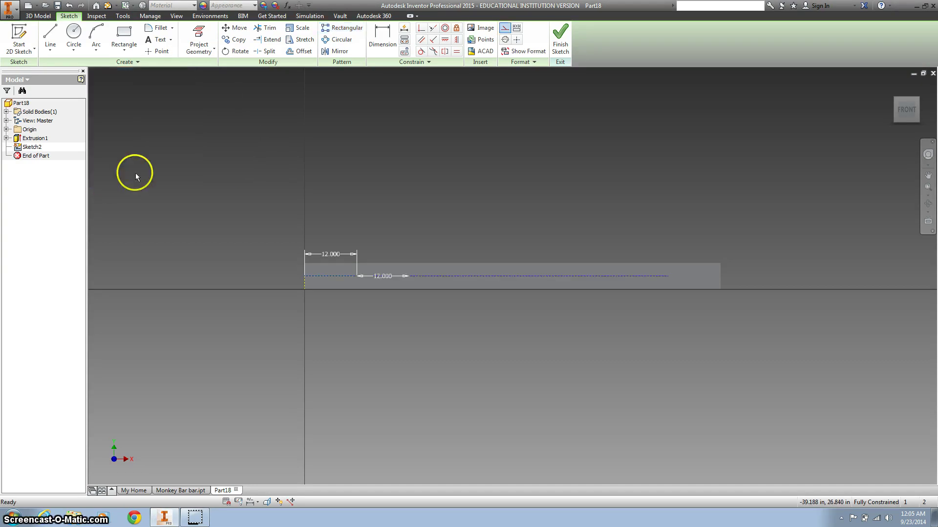
left_click(892, 88)
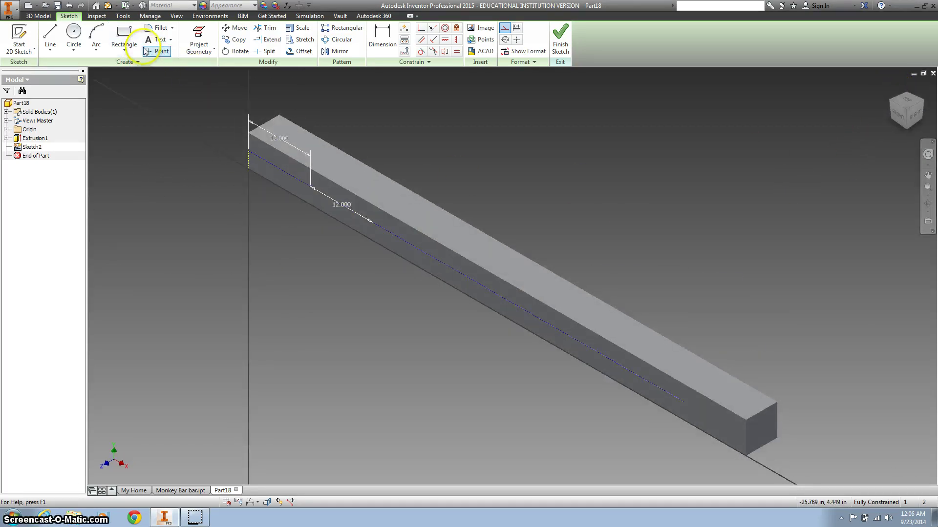
left_click(561, 39)
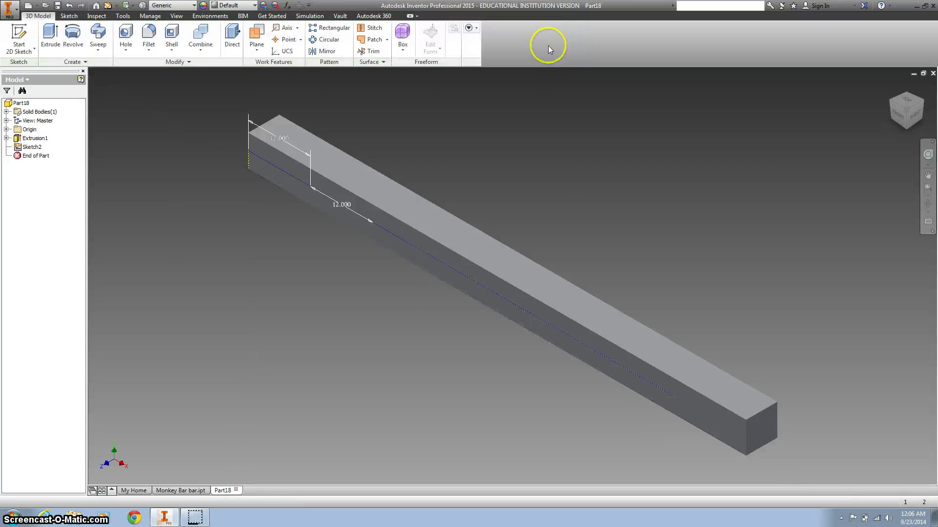
- Cut 2-inch Through All holes at each of the seven patterned sketch points
left_click(128, 34)
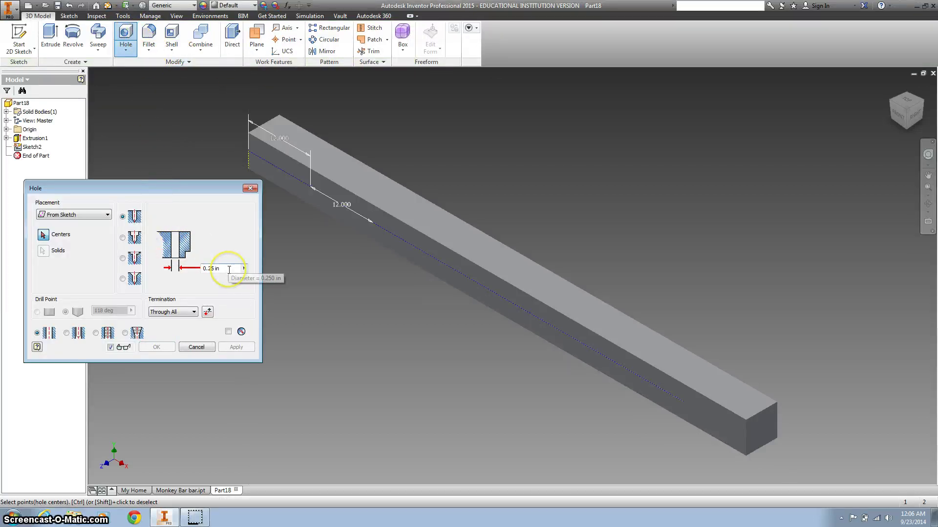
left_click_drag(229, 270, 194, 264)
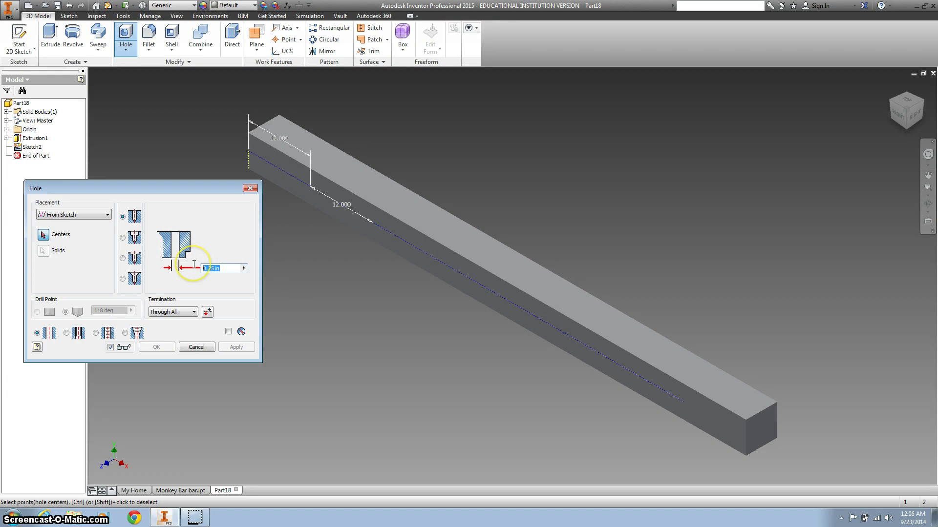
type("2")
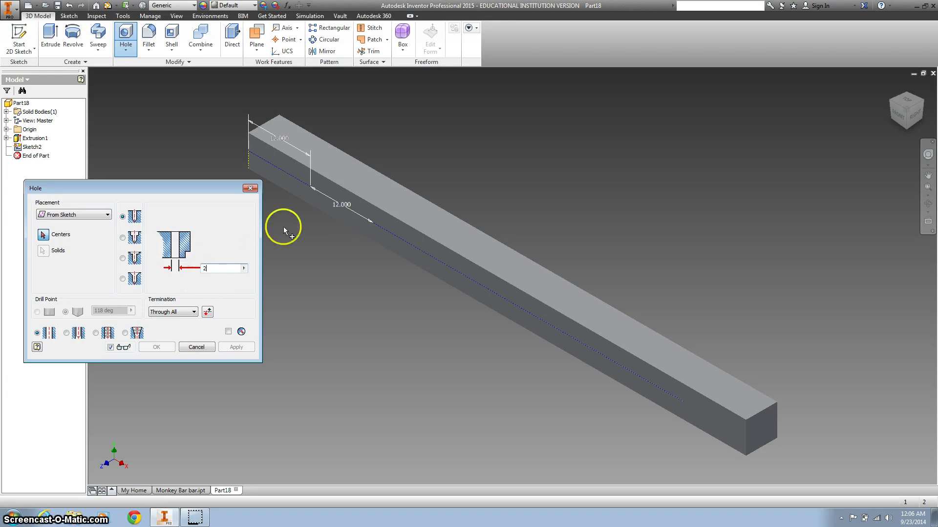
left_click(310, 186)
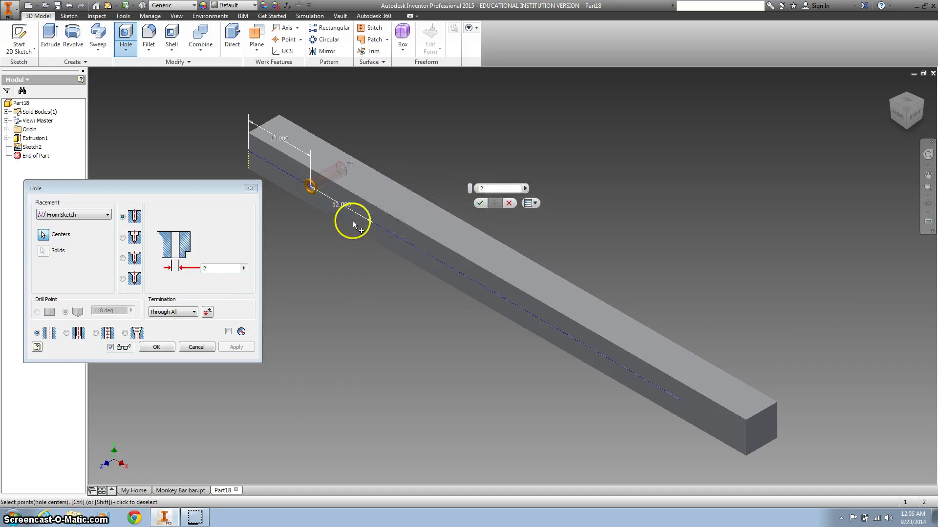
left_click(373, 224)
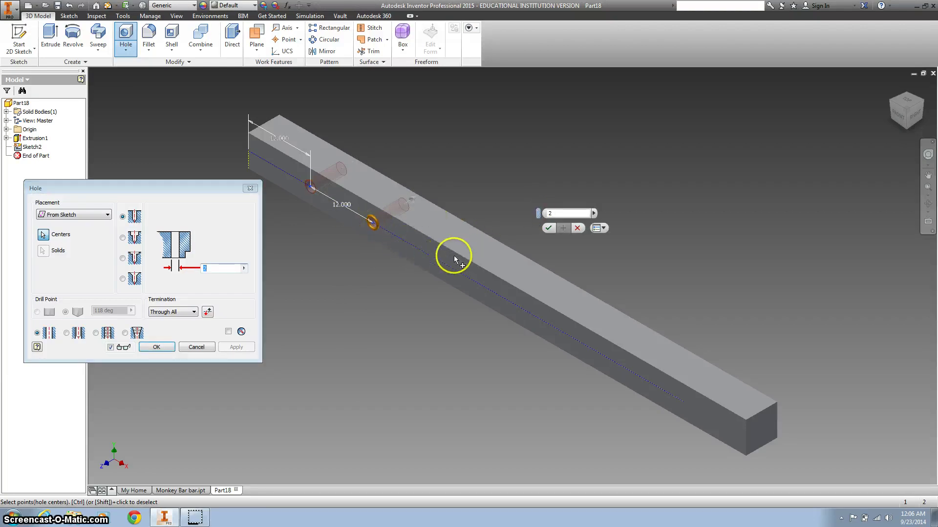
left_click(434, 258)
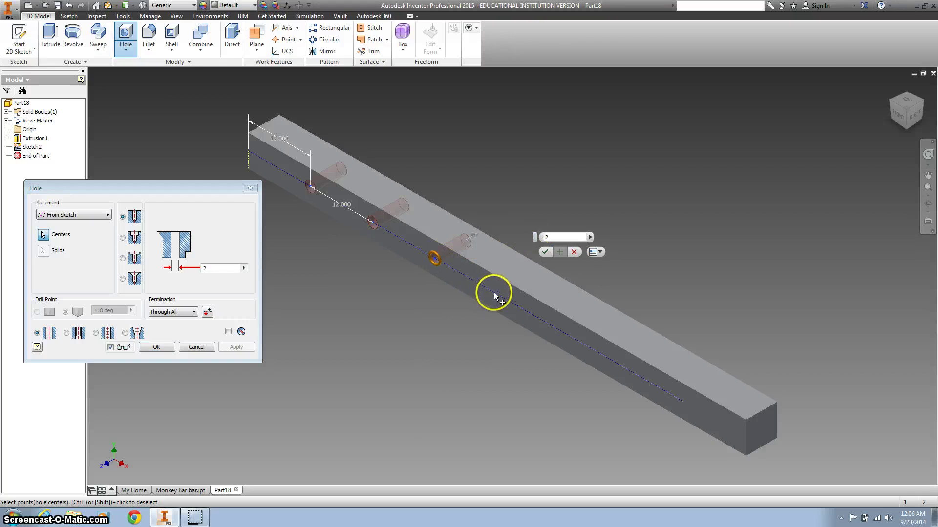
left_click(496, 292)
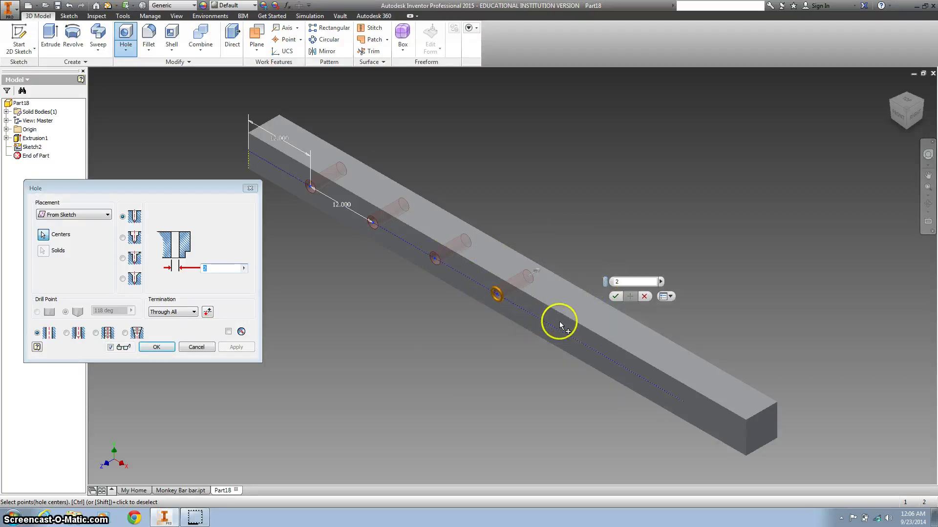
left_click(558, 329)
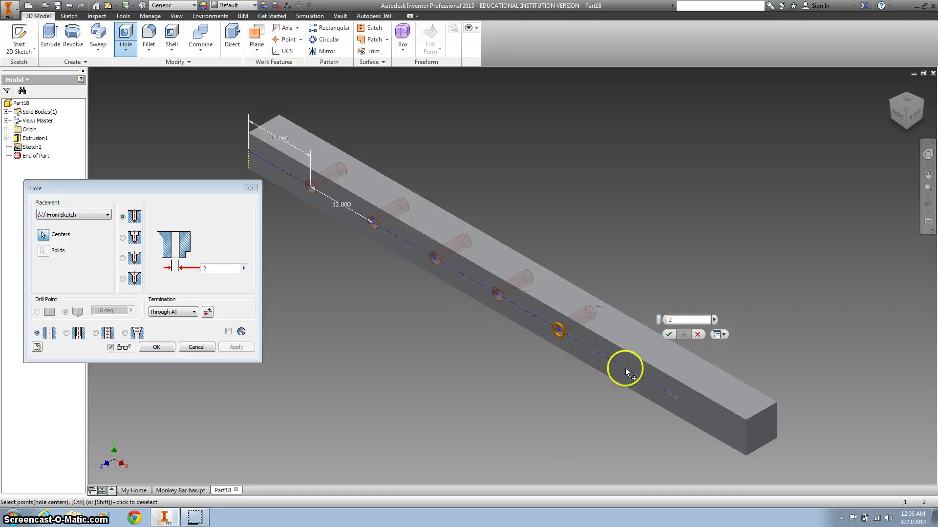
left_click(621, 366)
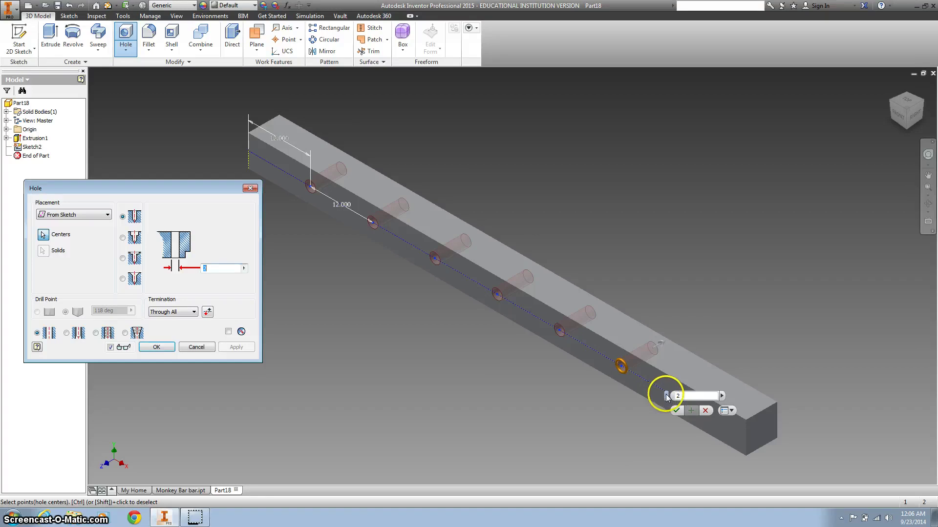
left_click(682, 402)
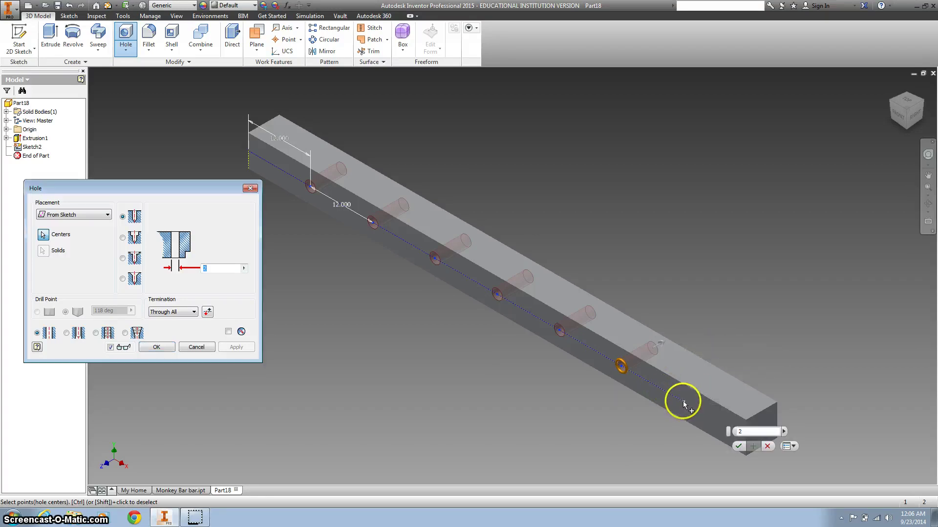
left_click(738, 447)
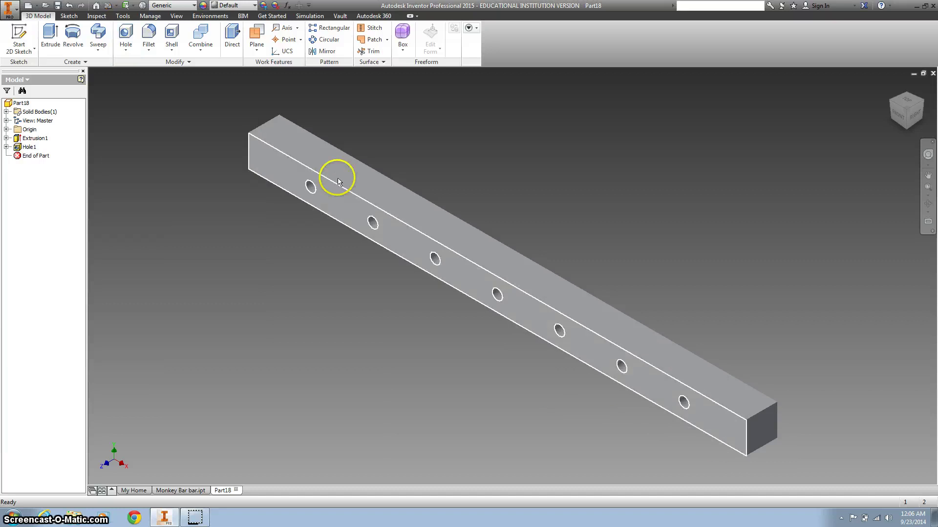
- Save the part under the name 'Monkey Bar support SP'
left_click(15, 9)
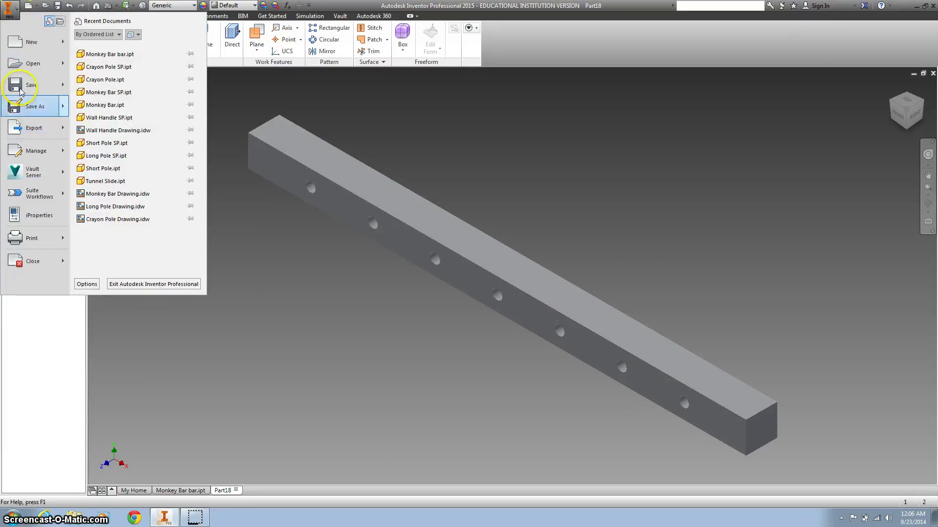
left_click(163, 117)
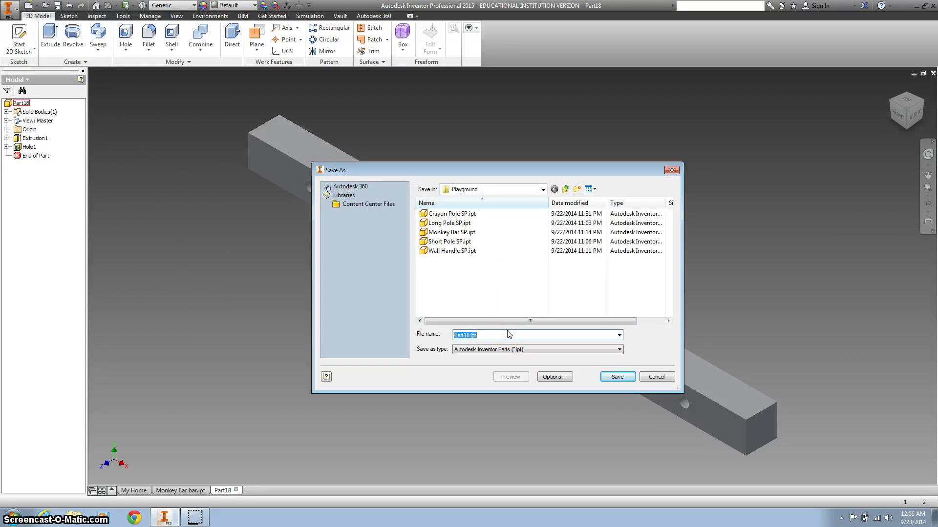
type("M")
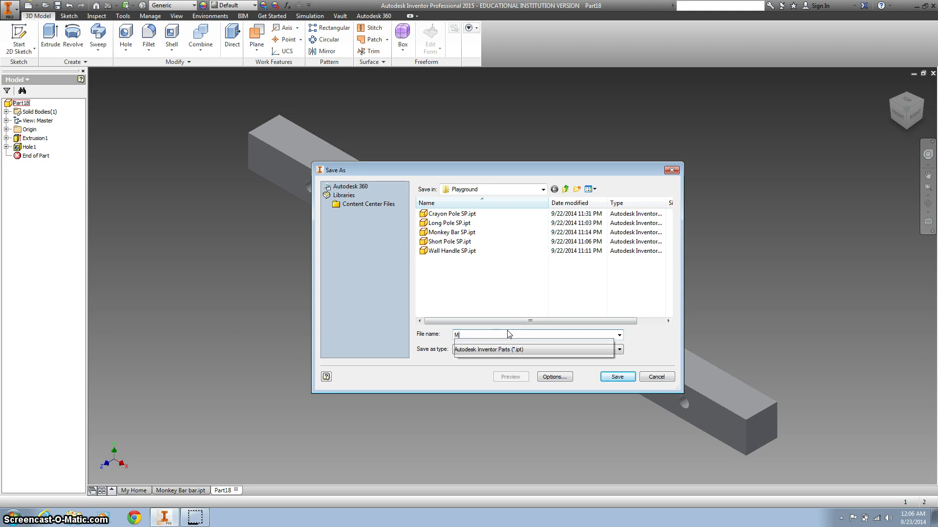
type("onkey Bar")
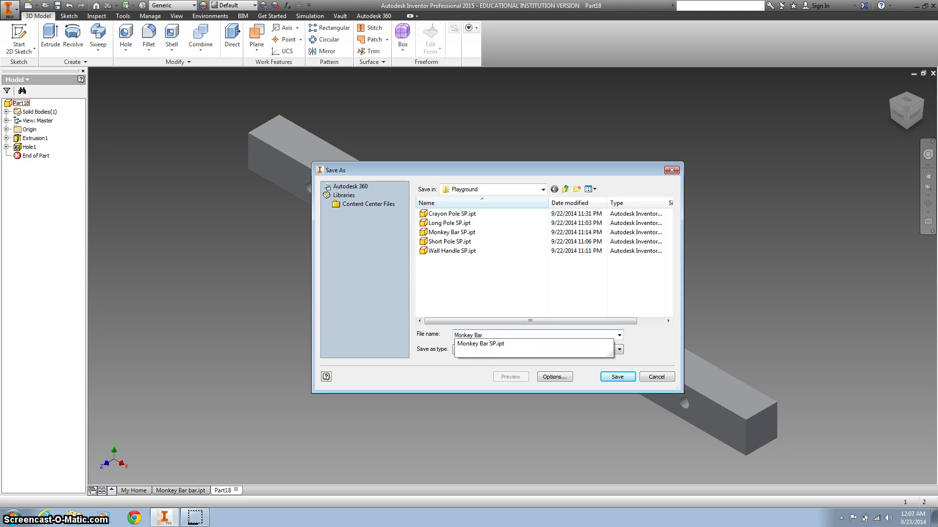
type(" support SP")
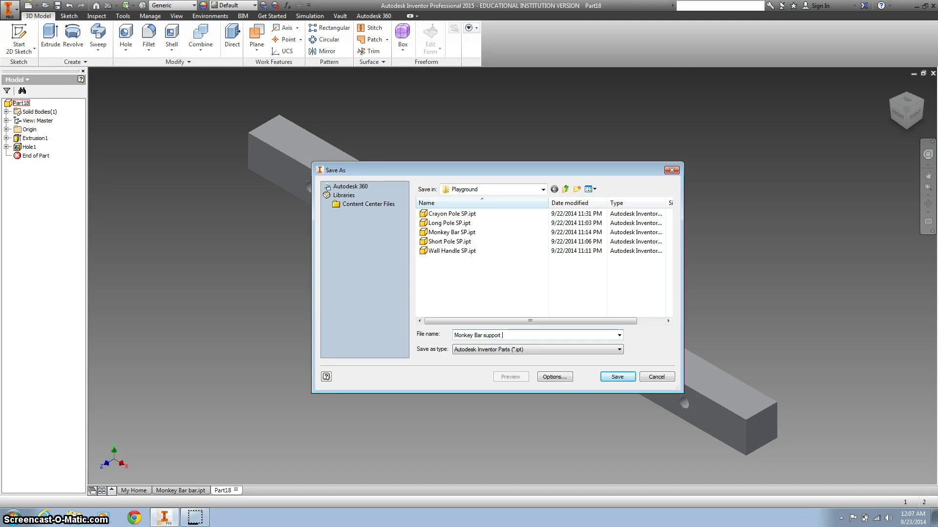
left_click(617, 377)
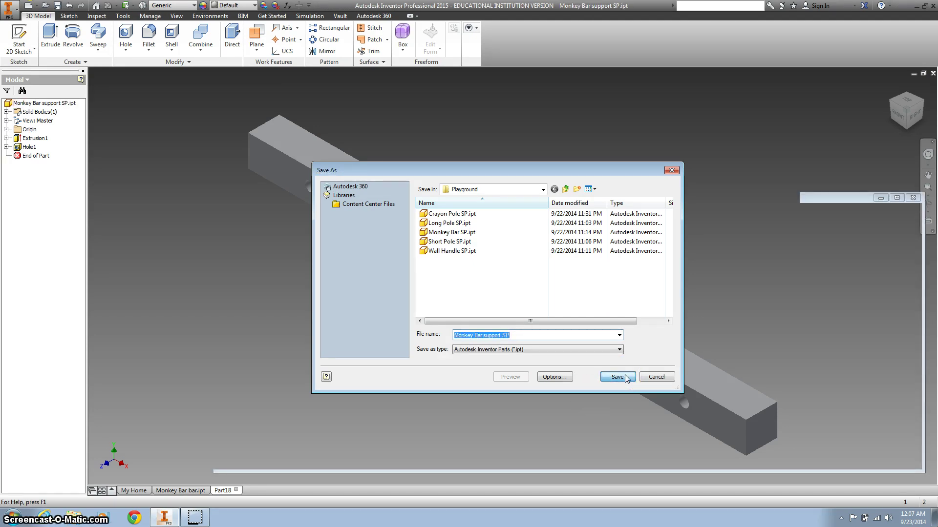